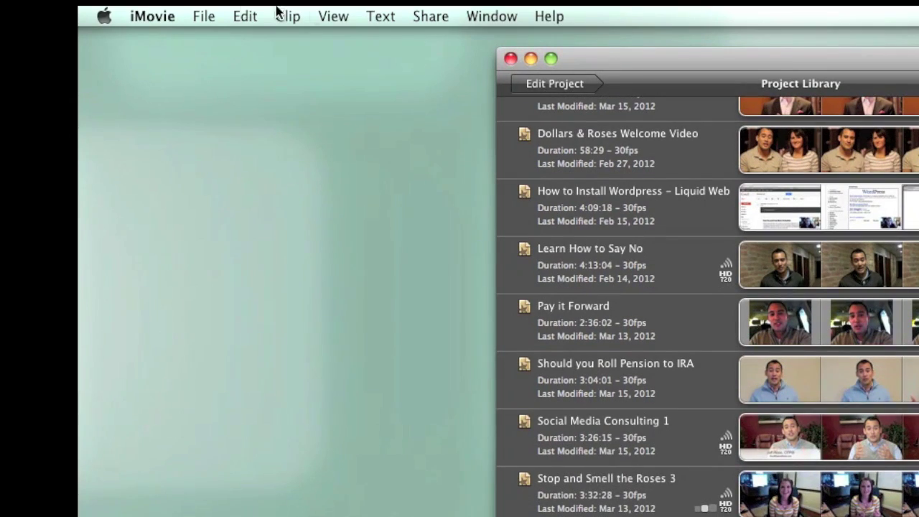
- Create the 'Stop and Smell the Roses 4' project from the File menu and open it with its event footage
{"action": "left_click", "coordinate": [203, 19]}
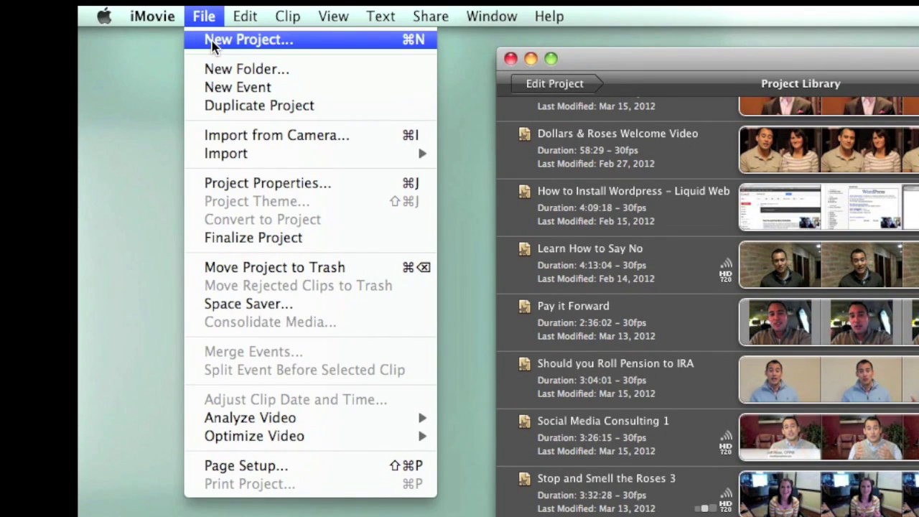
{"action": "left_click", "coordinate": [213, 41]}
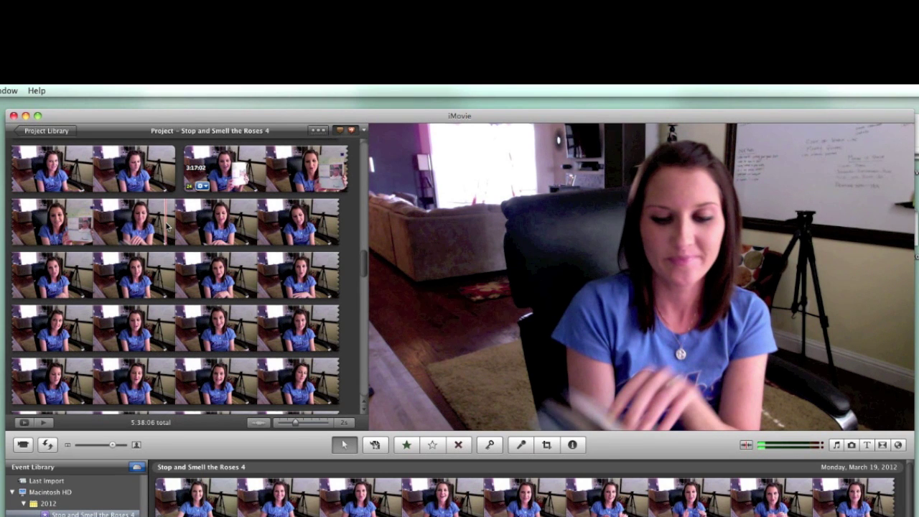
- Select a 1:01 stretch of the clip and delete it, leaving the project at 5:37:05
{"action": "left_click_drag", "start_coordinate": [165, 224], "coordinate": [207, 227]}
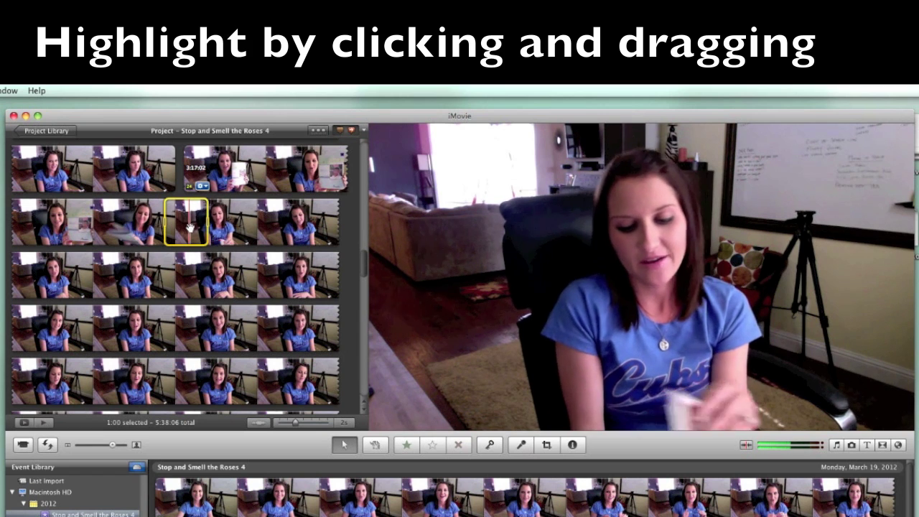
{"action": "mouse_move", "coordinate": [206, 227]}
{"action": "left_mouse_down"}
{"action": "mouse_move", "coordinate": [200, 222]}
{"action": "mouse_move", "coordinate": [208, 222]}
{"action": "left_mouse_up"}
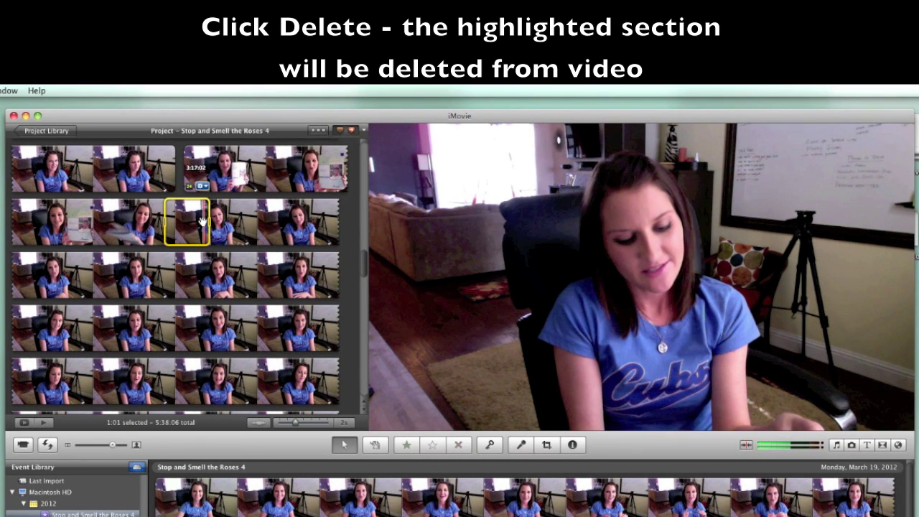
{"action": "key", "text": "Delete"}
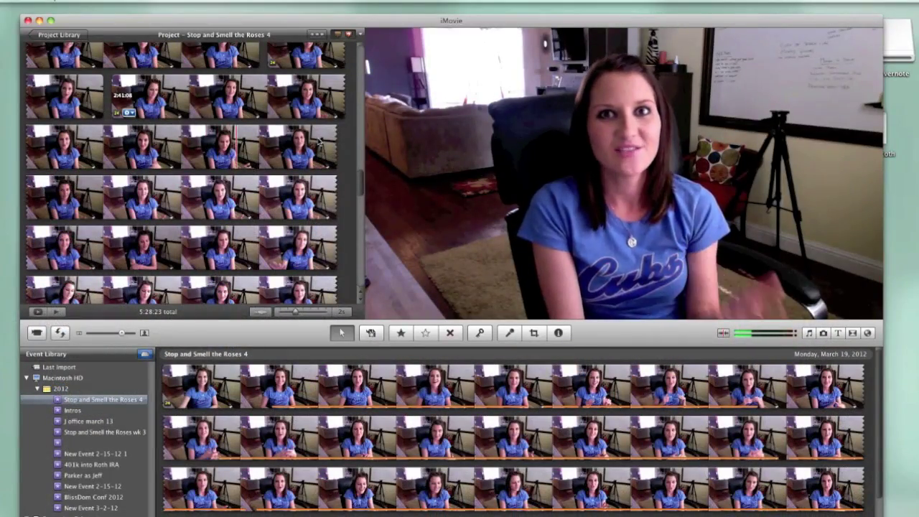
- Show the Transitions browser and look through effects such as Cross Dissolve, Fade to Black and Page Curl
{"action": "scroll", "coordinate": [318, 143], "scroll_direction": "down", "scroll_amount": 5}
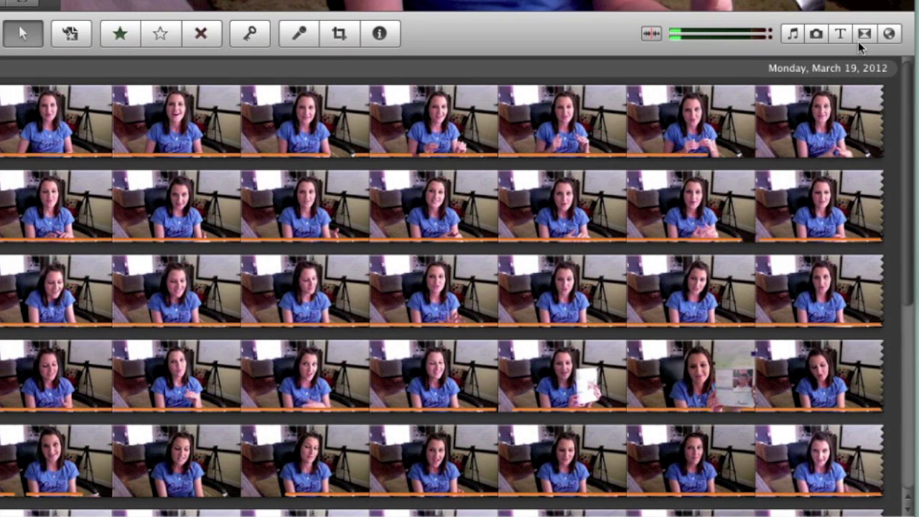
{"action": "left_click", "coordinate": [863, 35]}
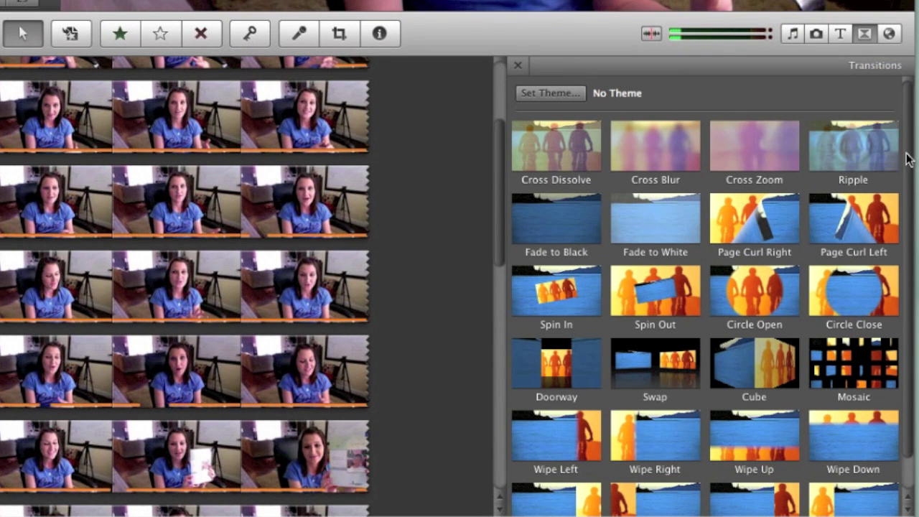
{"action": "scroll", "coordinate": [905, 153], "scroll_direction": "down", "scroll_amount": 2}
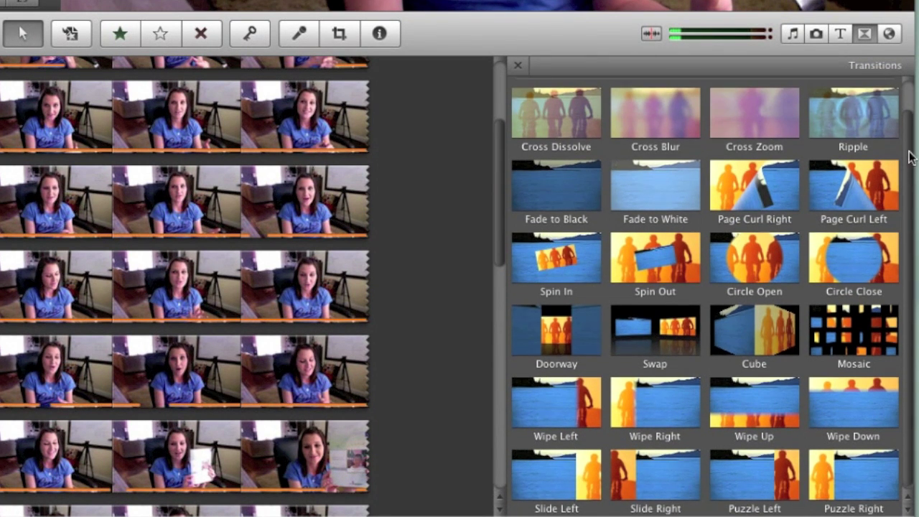
{"action": "scroll", "coordinate": [908, 148], "scroll_direction": "up", "scroll_amount": 1}
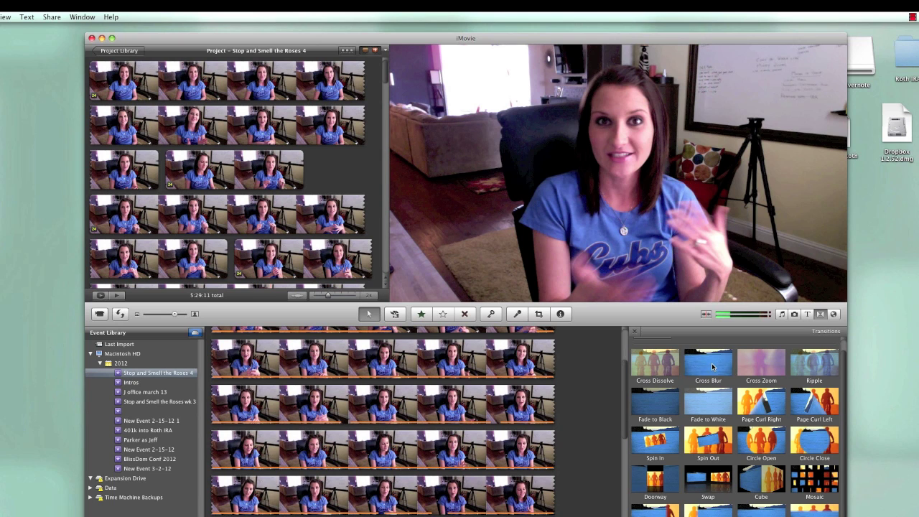
- Drop a Cross Blur transition between two project clips, bringing the total to 5:28:23
{"action": "left_click_drag", "start_coordinate": [711, 364], "coordinate": [233, 267]}
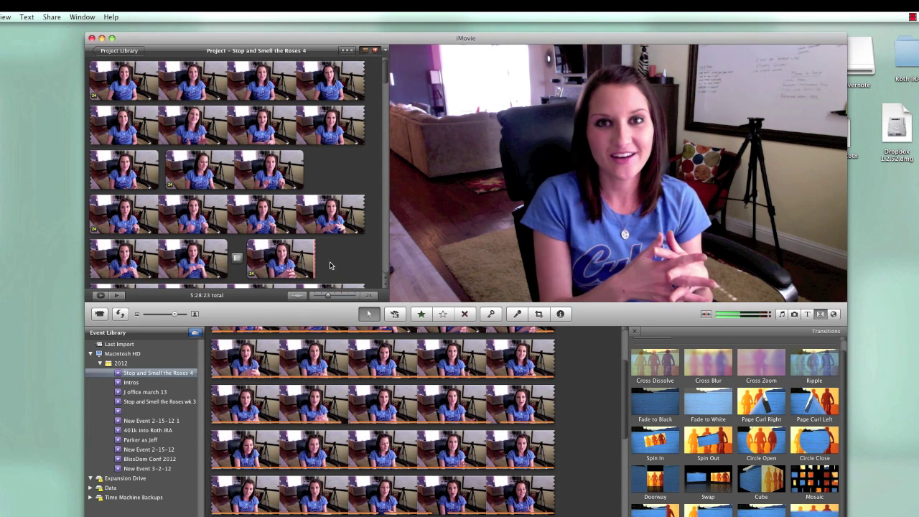
{"action": "scroll", "coordinate": [352, 236], "scroll_direction": "down", "scroll_amount": 1}
{"action": "scroll", "coordinate": [352, 237], "scroll_direction": "down", "scroll_amount": 5}
{"action": "scroll", "coordinate": [351, 237], "scroll_direction": "down", "scroll_amount": 5}
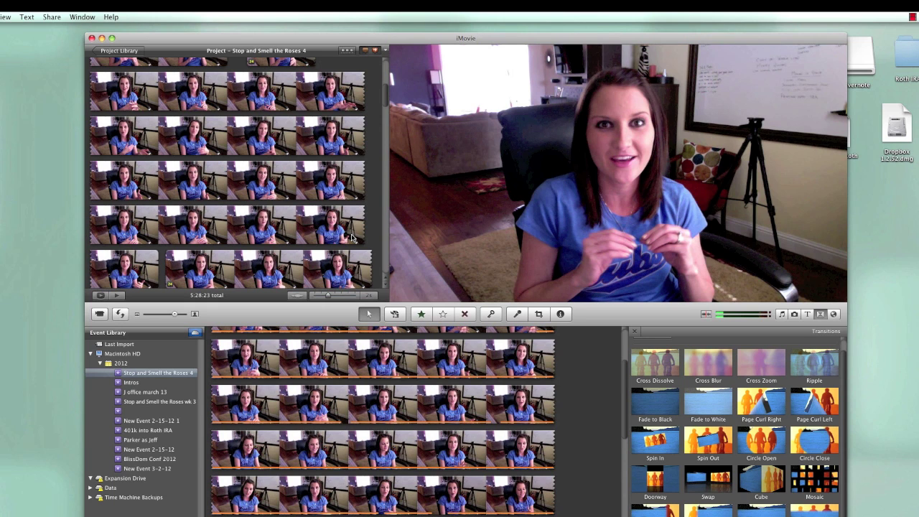
{"action": "scroll", "coordinate": [352, 237], "scroll_direction": "down", "scroll_amount": 5}
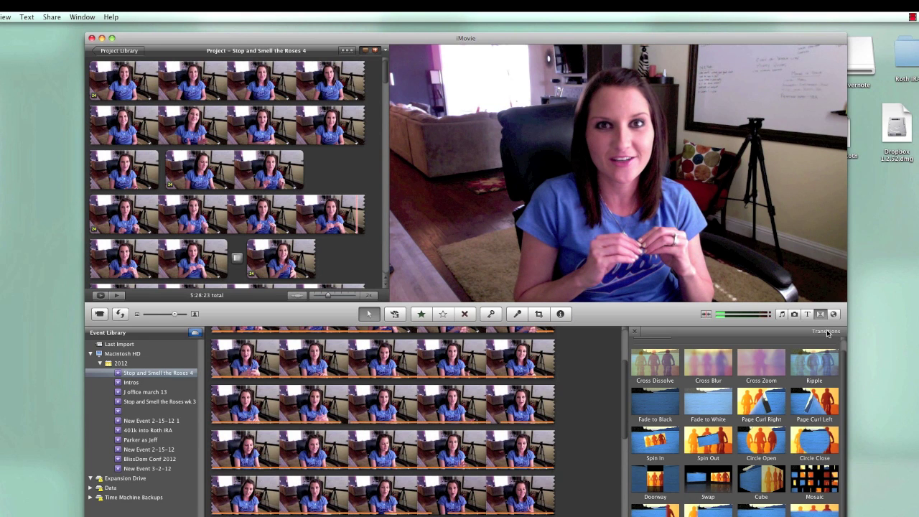
- Place a Pull Focus title from the Titles browser before the first clip
{"action": "left_click", "coordinate": [809, 316]}
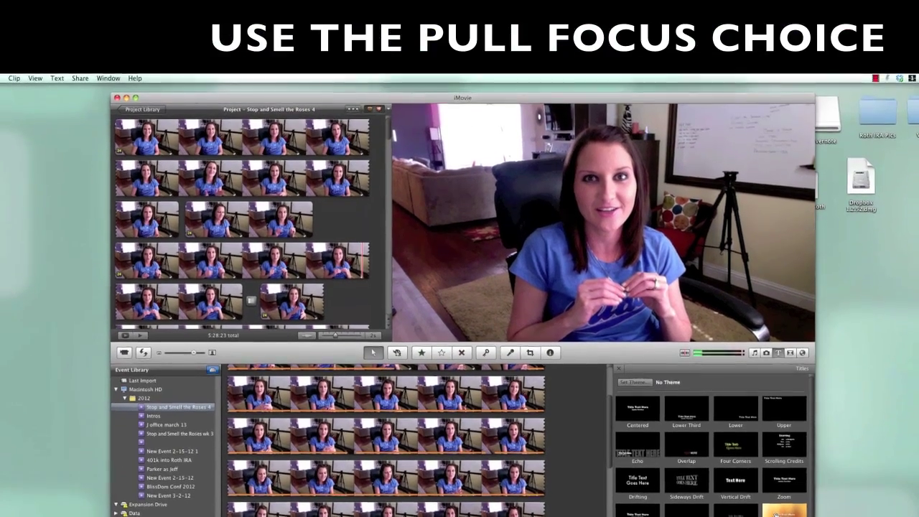
{"action": "left_click_drag", "start_coordinate": [777, 514], "coordinate": [115, 139]}
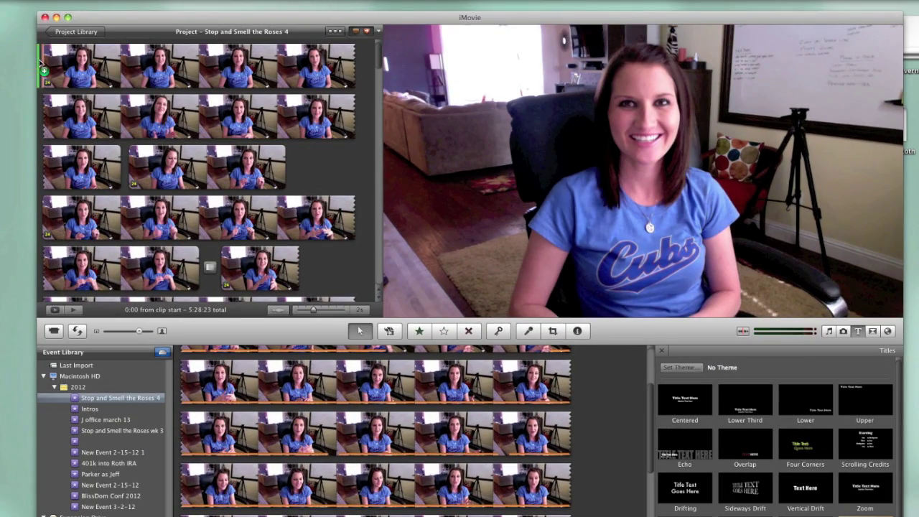
{"action": "left_click_drag", "start_coordinate": [41, 65], "coordinate": [41, 63]}
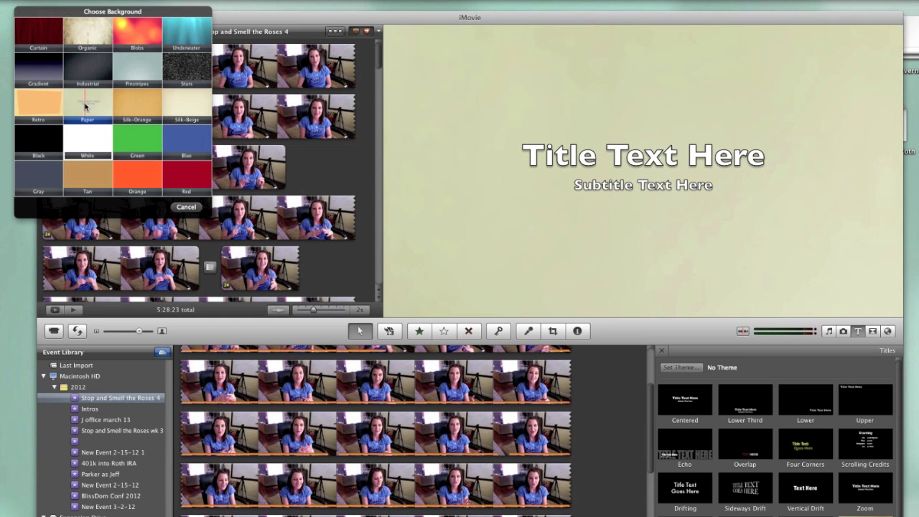
- Give the title a Paper background and enter the text 'Stop and Smell the Roses Week 4'
{"action": "left_click", "coordinate": [84, 107]}
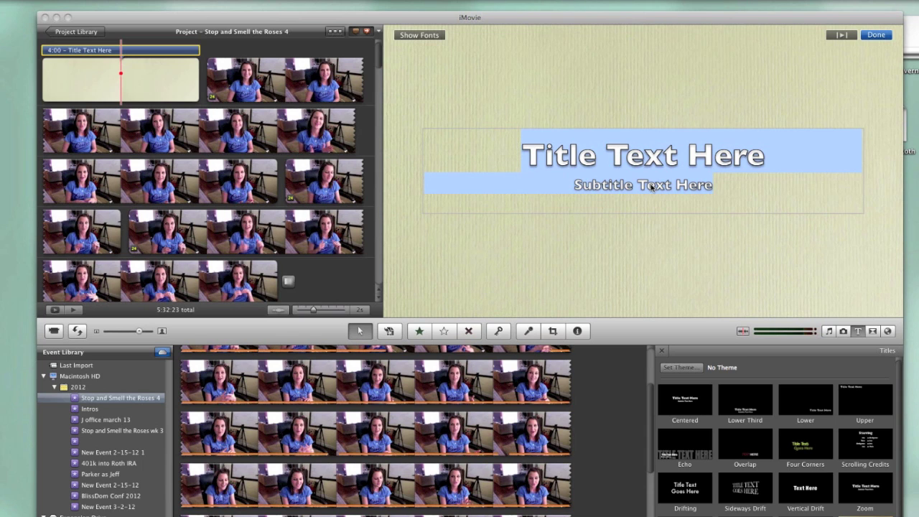
{"action": "type", "text": "Stop and"}
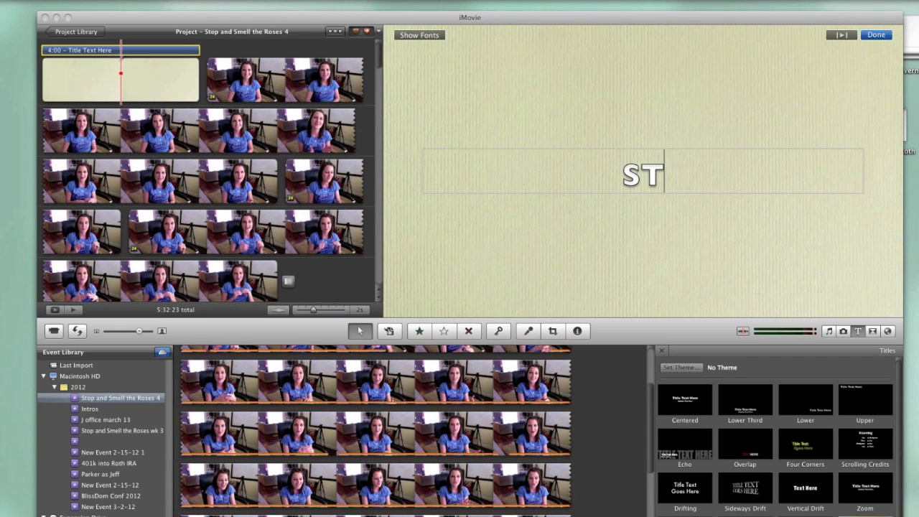
{"action": "type", "text": " SMell"}
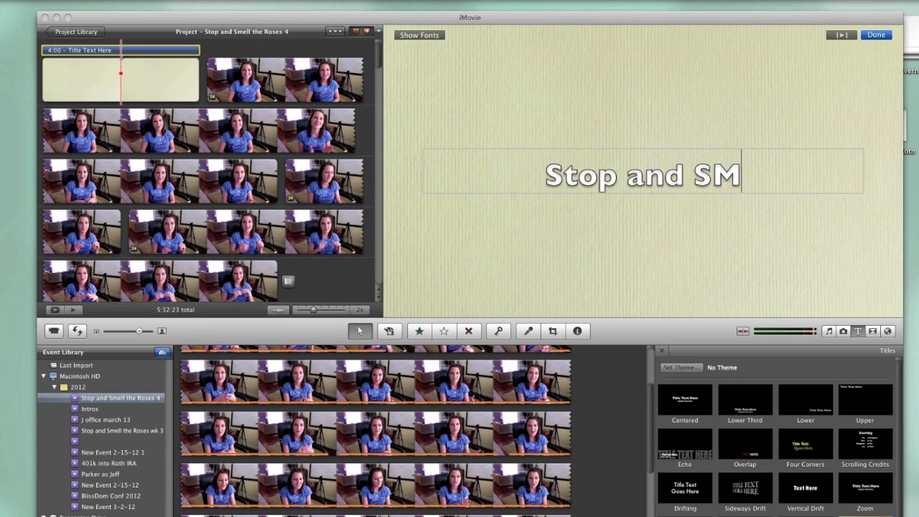
{"action": "key", "text": "BackSpace"}
{"action": "key", "text": "BackSpace"}
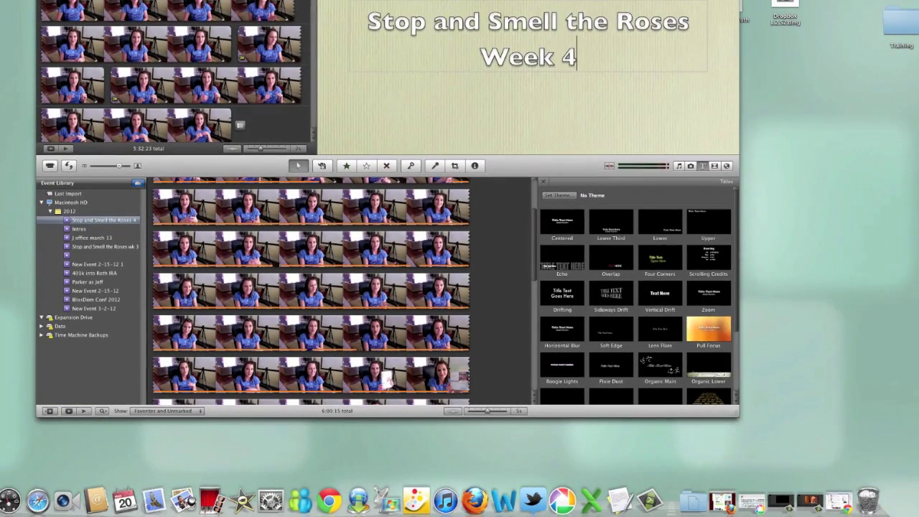
- Try fonts such as Chalkboard, Baskerville, Futura Medium and Coolvetica on the title
{"action": "left_click", "coordinate": [416, 36]}
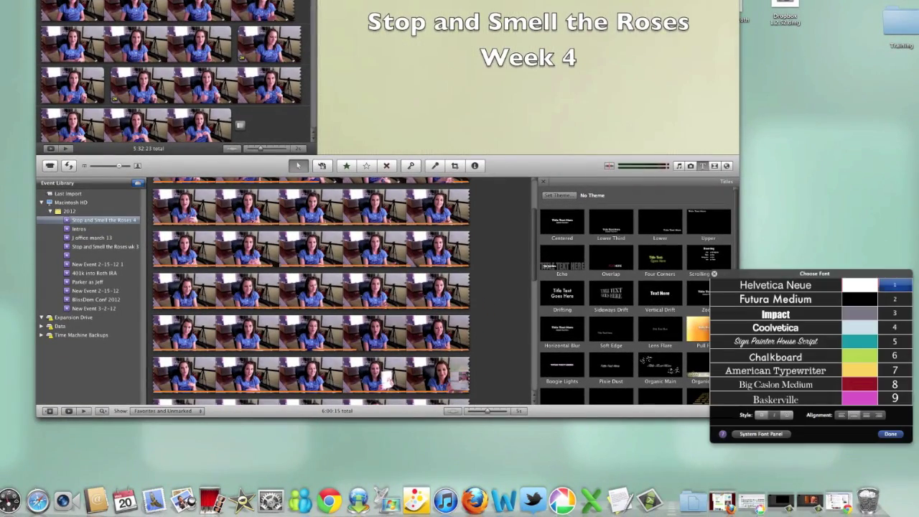
{"action": "left_click", "coordinate": [775, 356]}
{"action": "left_click", "coordinate": [775, 400]}
{"action": "left_click", "coordinate": [775, 341]}
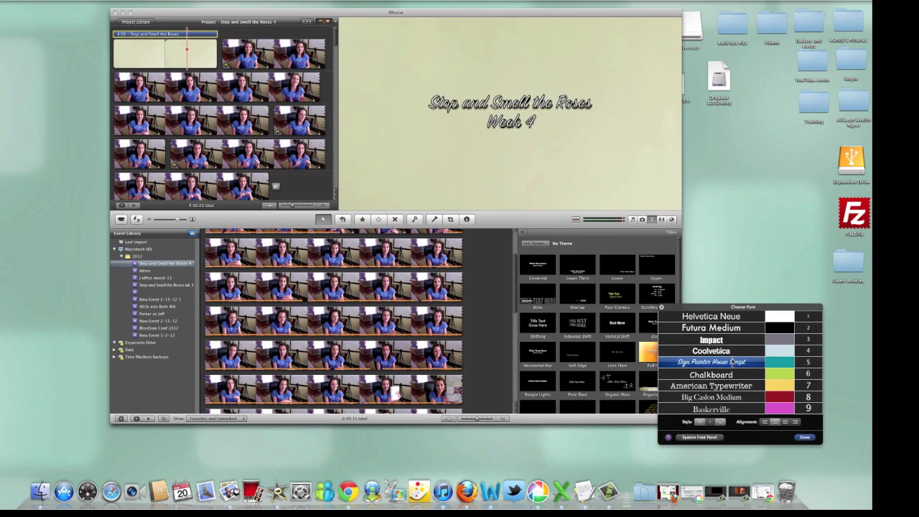
{"action": "left_click", "coordinate": [729, 350]}
{"action": "left_click", "coordinate": [727, 328]}
{"action": "left_click", "coordinate": [725, 317]}
{"action": "left_click", "coordinate": [725, 339]}
{"action": "left_click", "coordinate": [725, 350]}
{"action": "left_click", "coordinate": [726, 408]}
- Set the title to Big Caslon Medium, pink, size 8, and close the font panel
{"action": "left_click", "coordinate": [729, 397]}
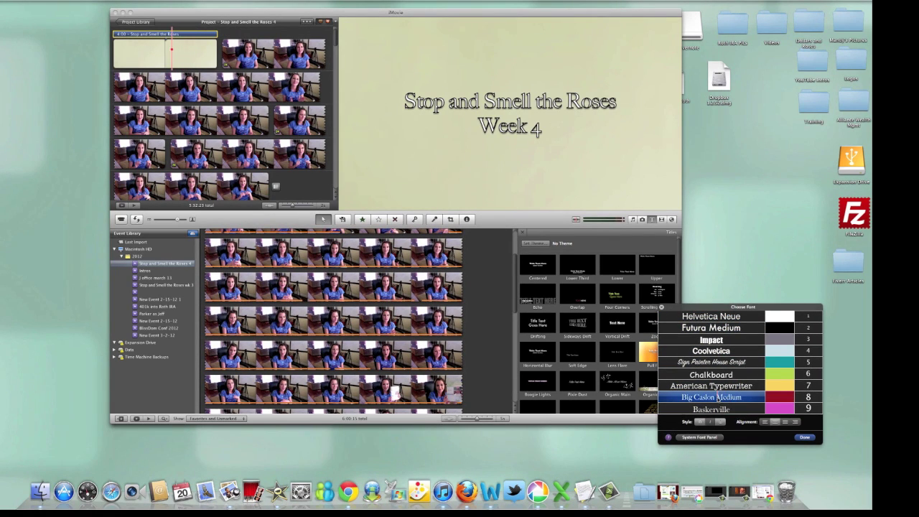
{"action": "left_click", "coordinate": [737, 399]}
{"action": "left_click", "coordinate": [785, 408]}
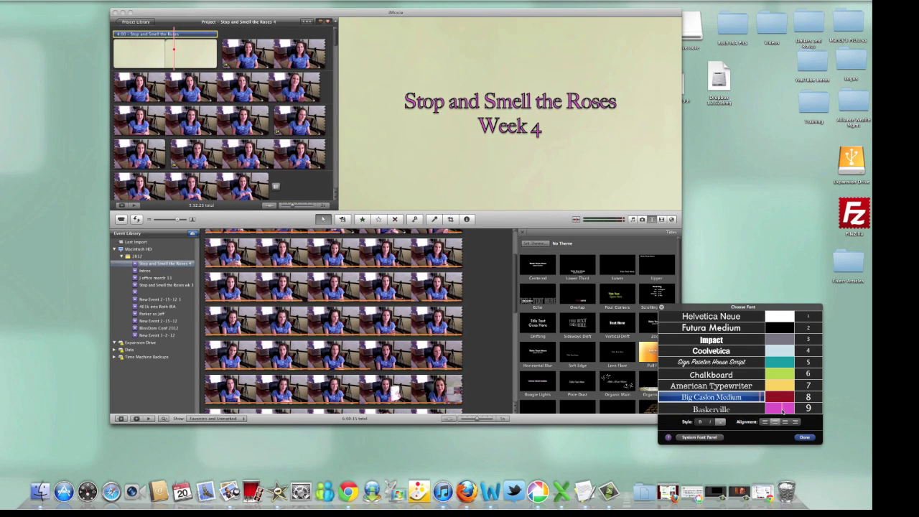
{"action": "left_click", "coordinate": [808, 397]}
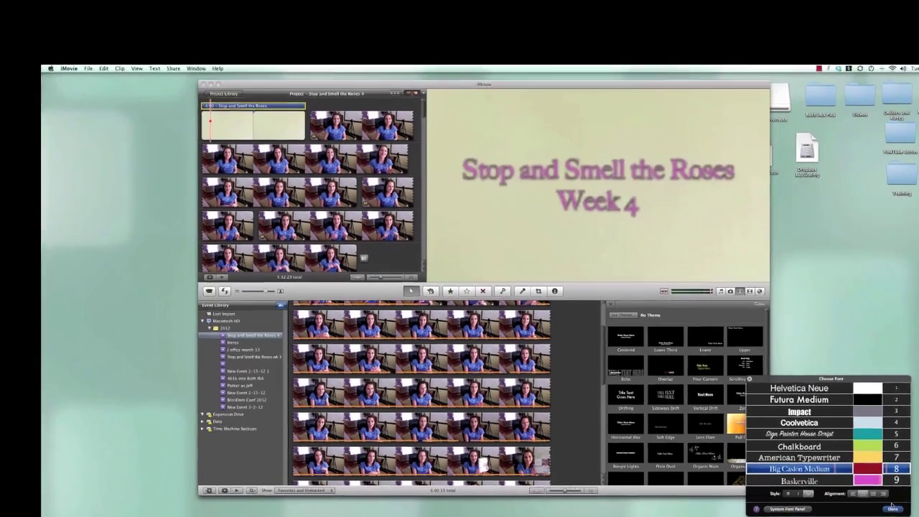
{"action": "left_click", "coordinate": [892, 509]}
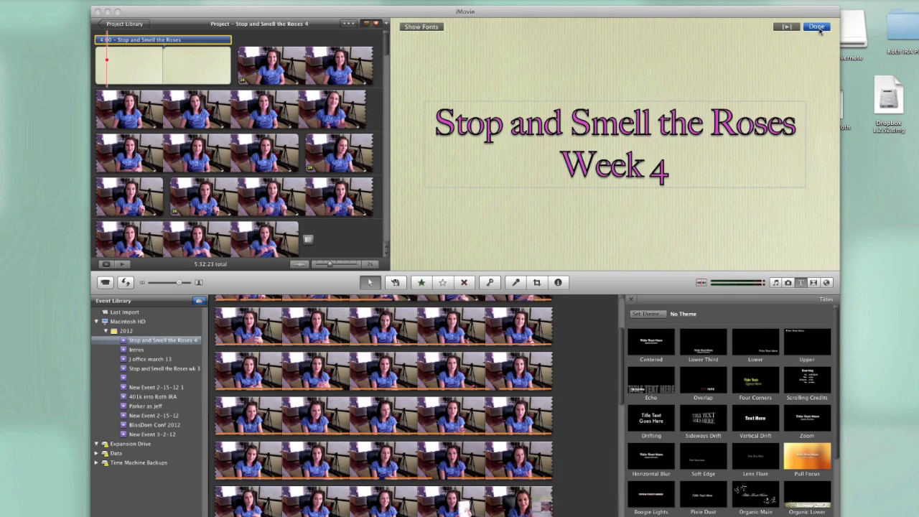
- Finish editing the pink paper title and return to the Transitions browser
{"action": "left_click", "coordinate": [818, 28]}
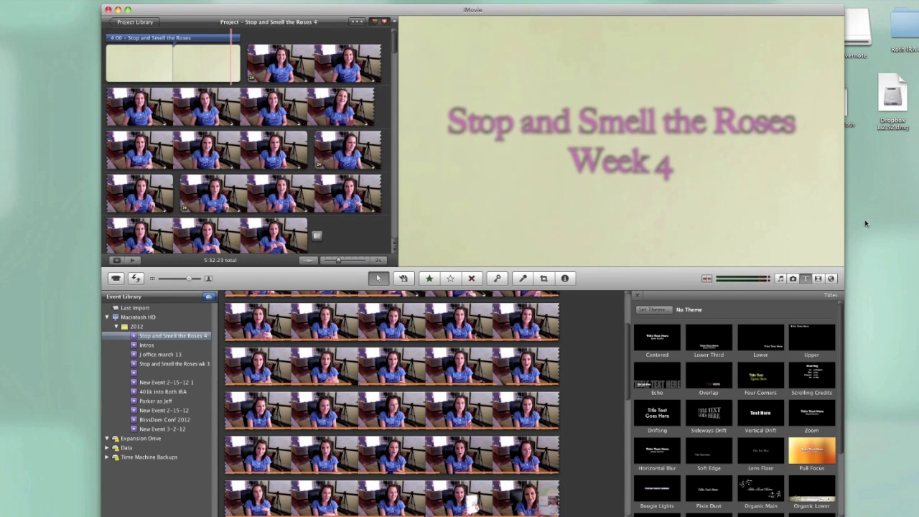
{"action": "left_click", "coordinate": [820, 281]}
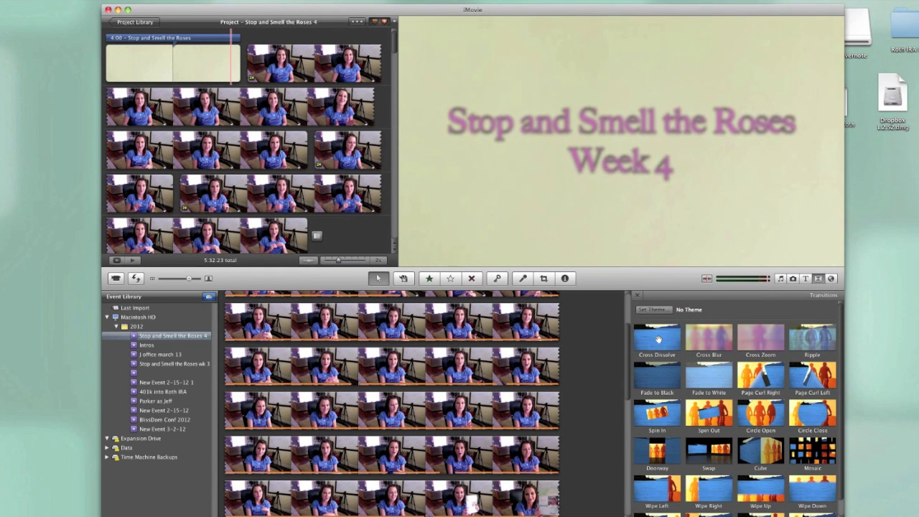
- Add a Cross Dissolve between the opening title and first clip, then preview the title
{"action": "left_click_drag", "start_coordinate": [658, 340], "coordinate": [249, 66]}
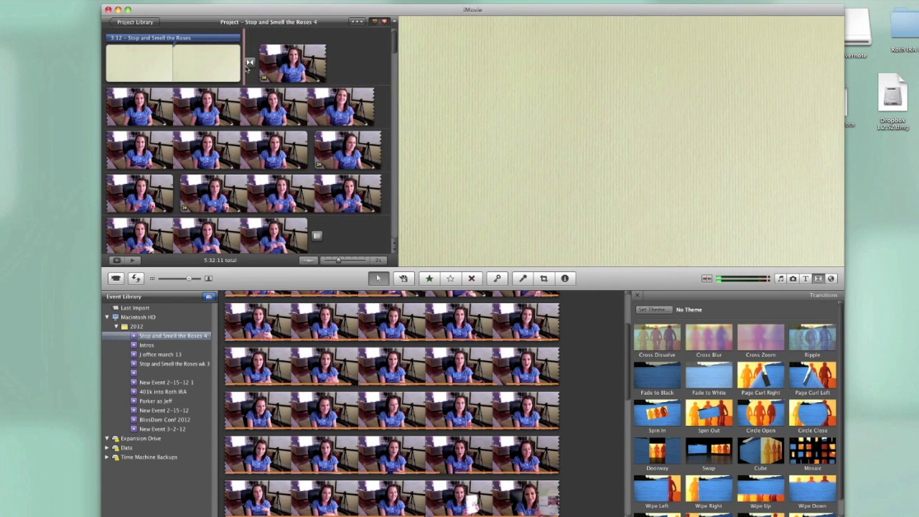
{"action": "left_click", "coordinate": [199, 64]}
{"action": "key", "text": "space"}
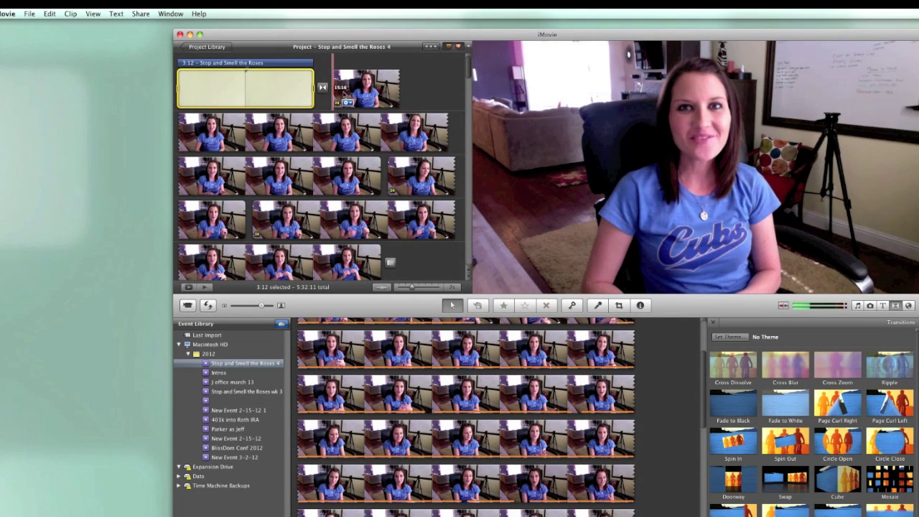
- Overlay a lower-third name title on the first speaker clip and trim it to 3:09
{"action": "left_click", "coordinate": [884, 305]}
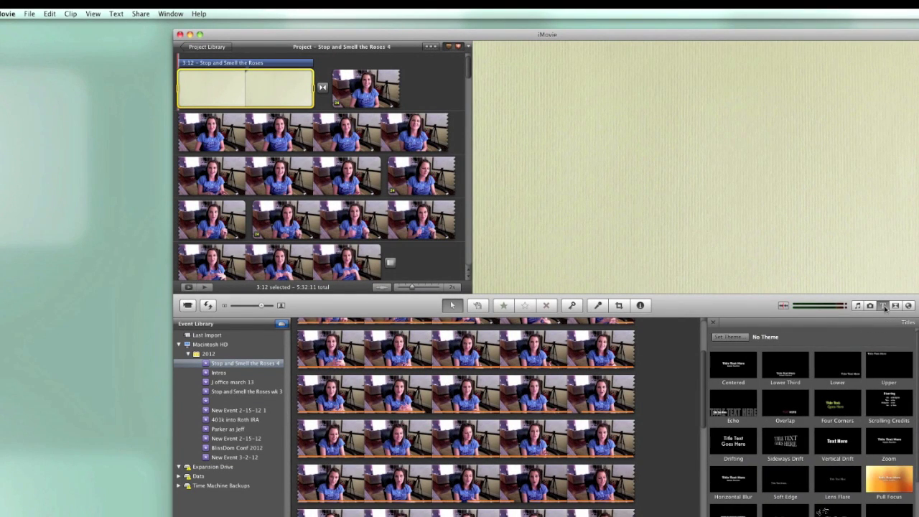
{"action": "scroll", "coordinate": [811, 495], "scroll_direction": "down", "scroll_amount": 5}
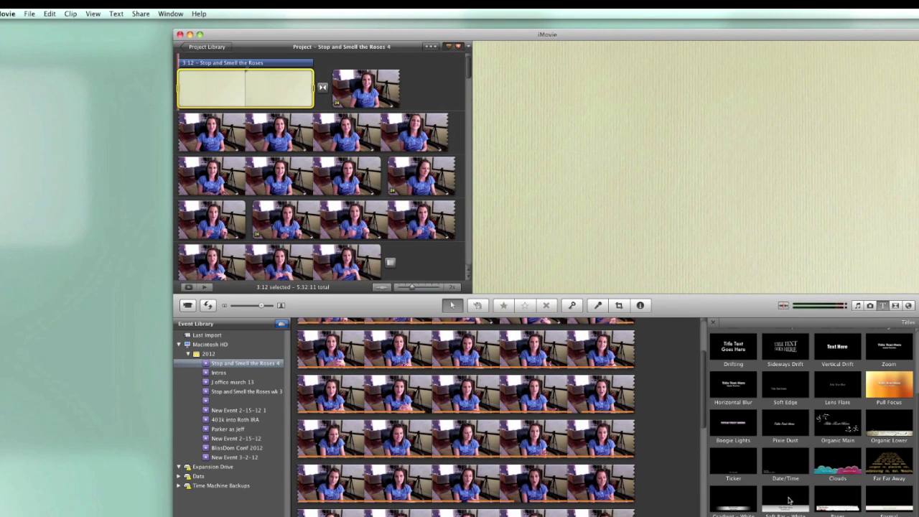
{"action": "scroll", "coordinate": [735, 494], "scroll_direction": "up", "scroll_amount": 1}
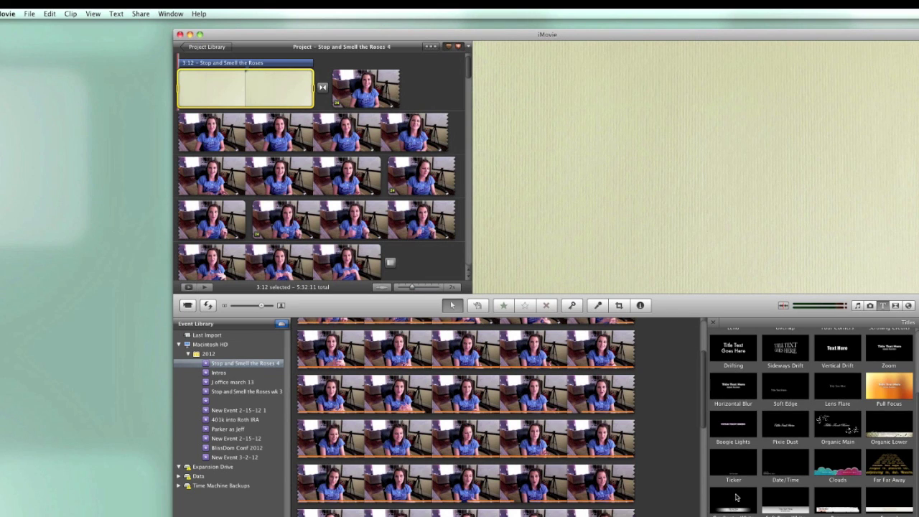
{"action": "left_click_drag", "start_coordinate": [737, 500], "coordinate": [369, 95]}
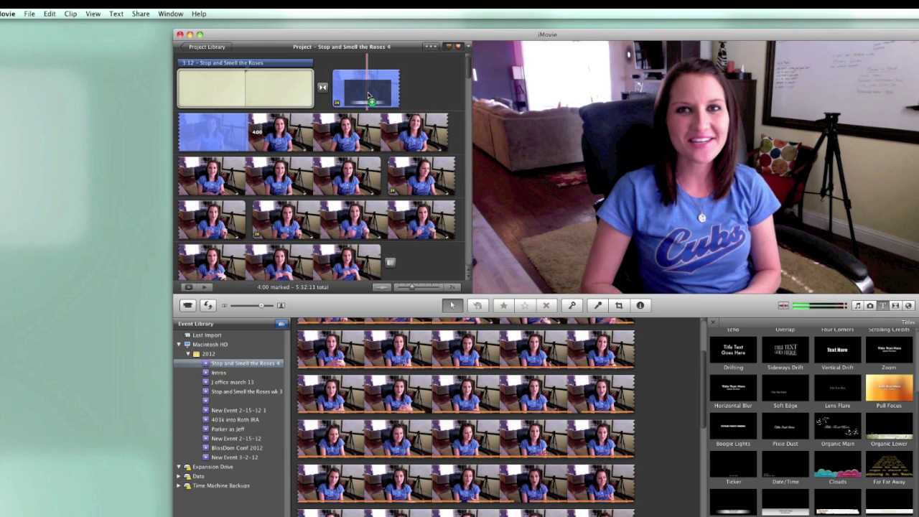
{"action": "left_click_drag", "start_coordinate": [368, 95], "coordinate": [368, 96]}
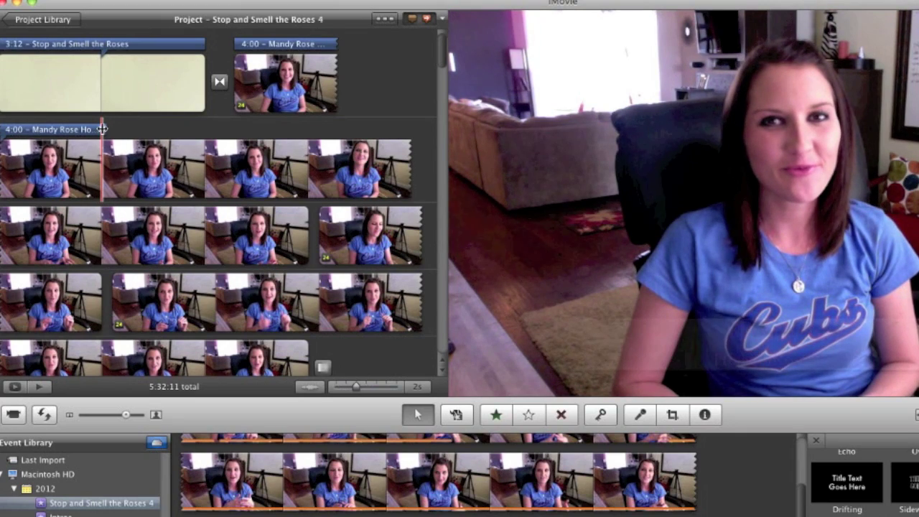
{"action": "left_click_drag", "start_coordinate": [103, 129], "coordinate": [72, 129]}
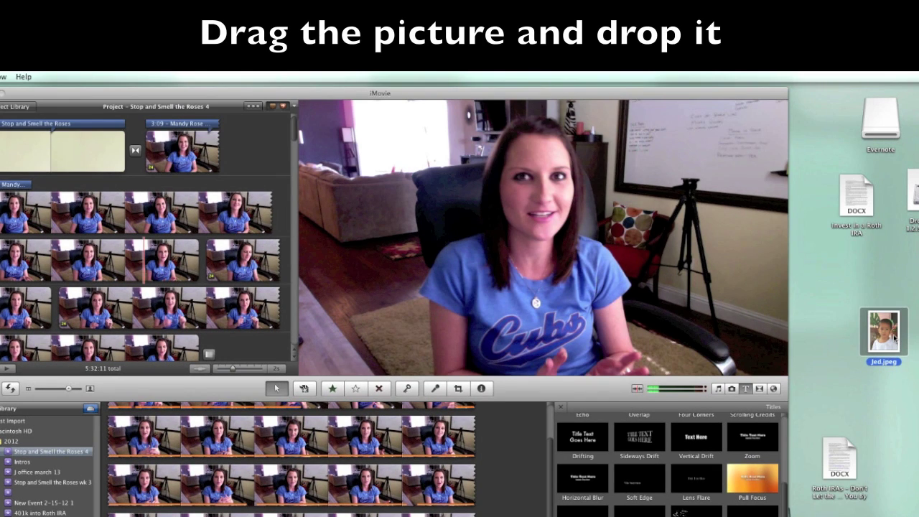
- Drop Jed.jpeg onto the speaker clip as a Cutaway and select the new cutaway clip
{"action": "left_click_drag", "start_coordinate": [893, 336], "coordinate": [160, 225]}
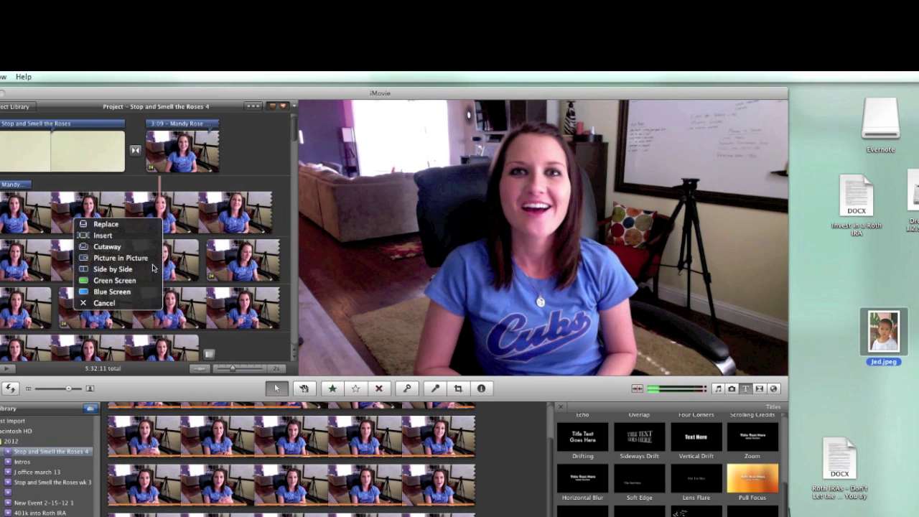
{"action": "left_click", "coordinate": [115, 246]}
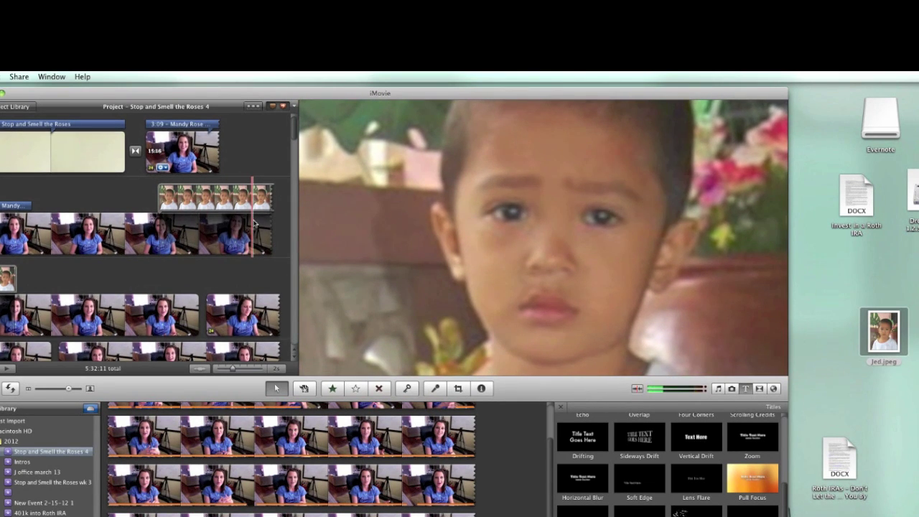
{"action": "left_click", "coordinate": [187, 198]}
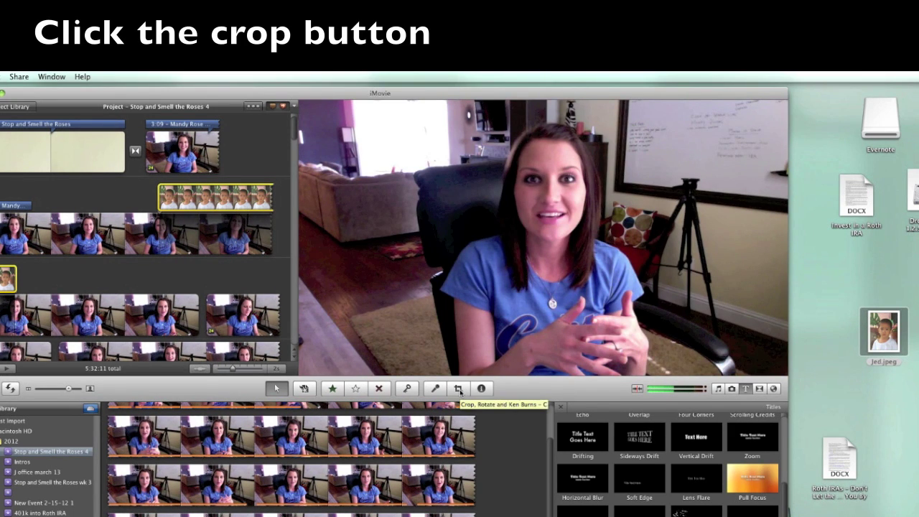
- Give the Jed photo a Ken Burns move from a wide start frame to a tight end frame on the boy's face
{"action": "left_click", "coordinate": [458, 388]}
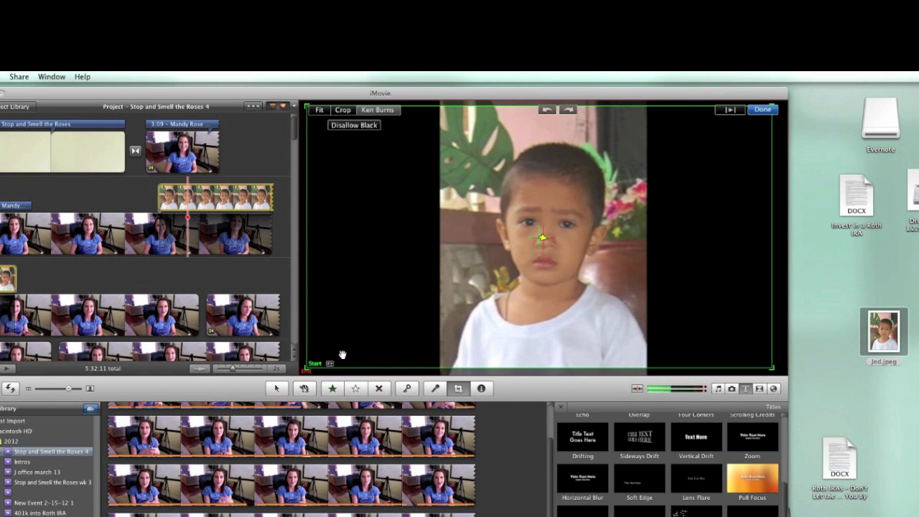
{"action": "left_click_drag", "start_coordinate": [306, 366], "coordinate": [347, 361]}
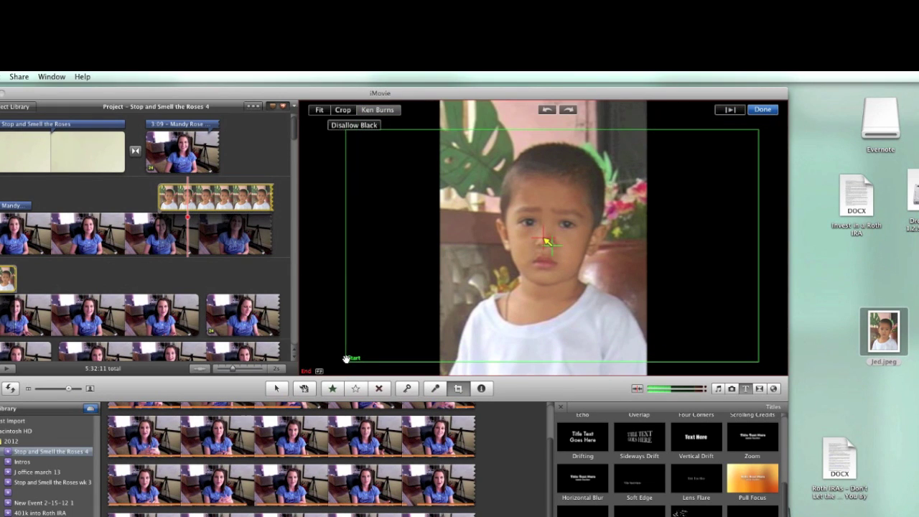
{"action": "left_click_drag", "start_coordinate": [349, 359], "coordinate": [356, 357]}
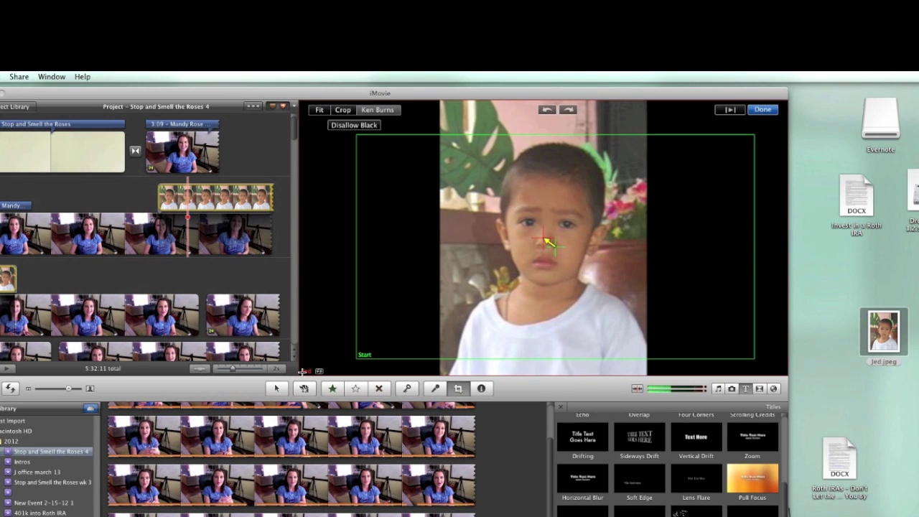
{"action": "left_click_drag", "start_coordinate": [550, 242], "coordinate": [588, 216]}
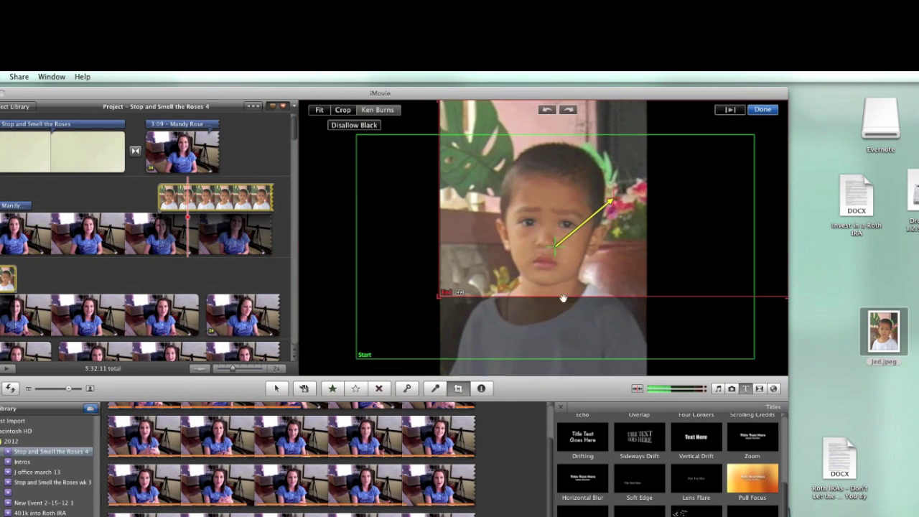
{"action": "left_click_drag", "start_coordinate": [631, 300], "coordinate": [584, 320]}
{"action": "left_click_drag", "start_coordinate": [376, 334], "coordinate": [432, 301]}
{"action": "left_click_drag", "start_coordinate": [546, 286], "coordinate": [514, 286]}
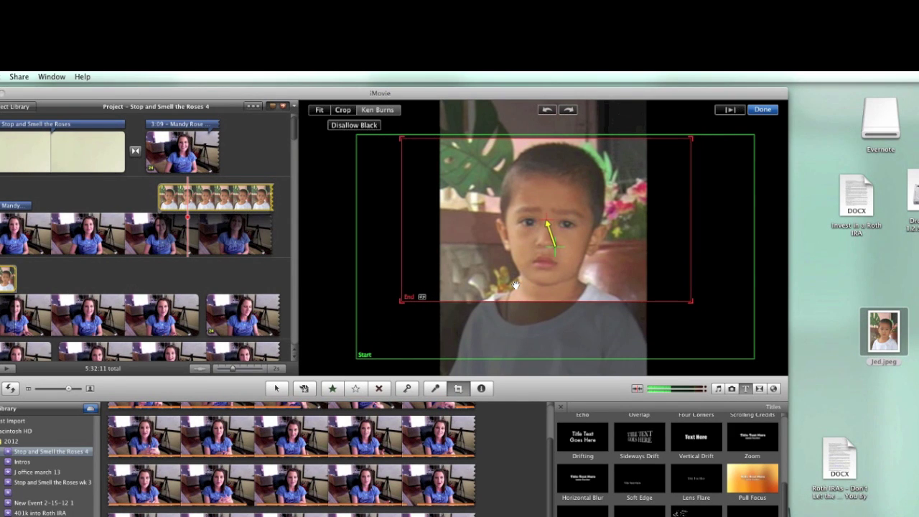
{"action": "left_click", "coordinate": [763, 110]}
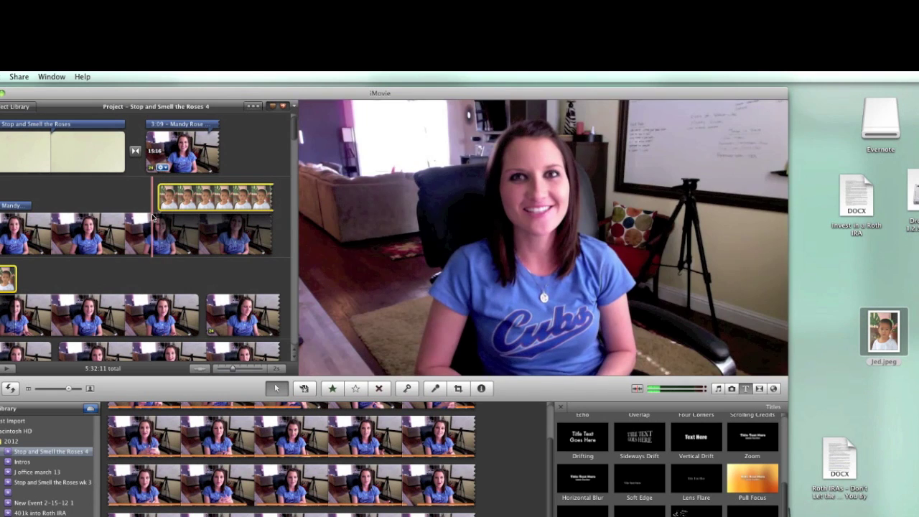
- Preview the Ken Burns cutaway, then set its Cutaway Fade to Manual 0:17
{"action": "key", "text": "space"}
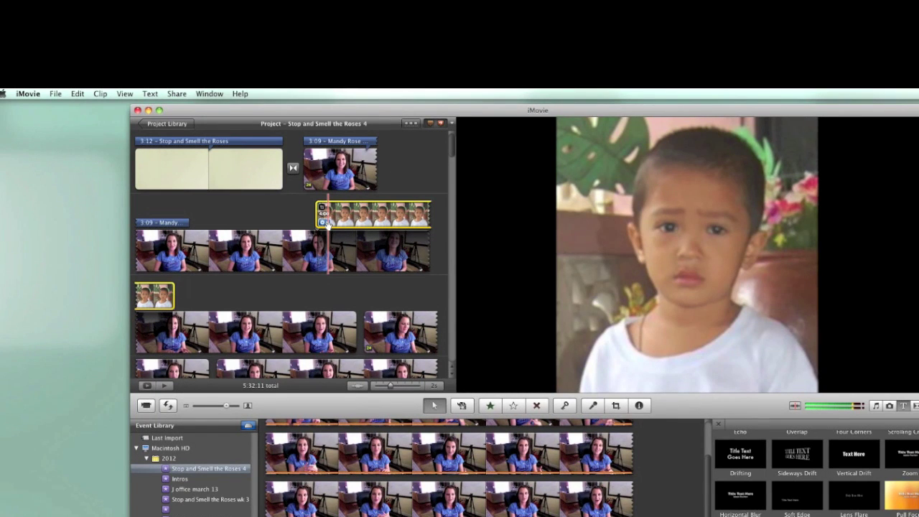
{"action": "left_click", "coordinate": [323, 222]}
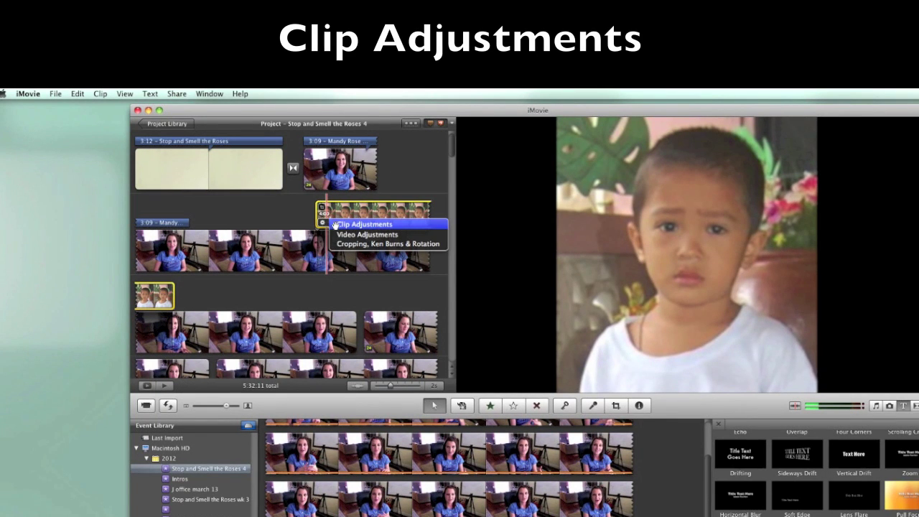
{"action": "left_click", "coordinate": [337, 225]}
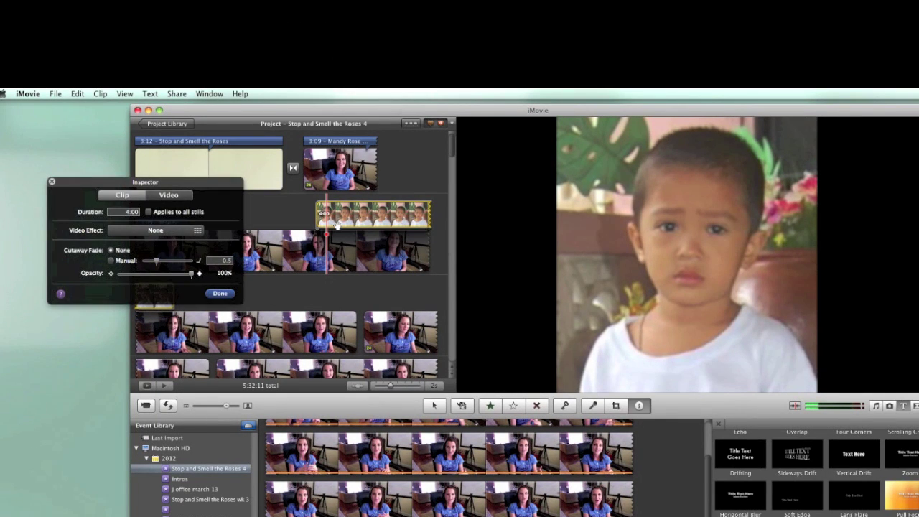
{"action": "left_click", "coordinate": [160, 262]}
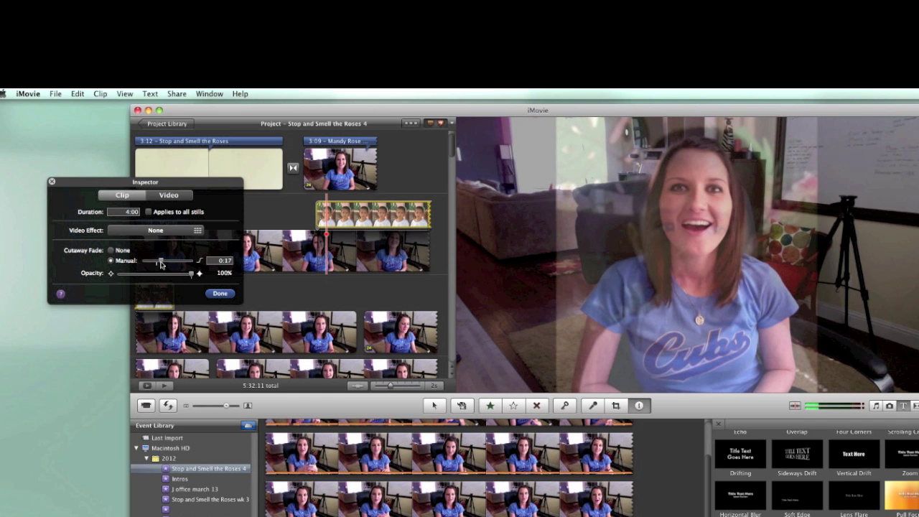
{"action": "left_click", "coordinate": [220, 293]}
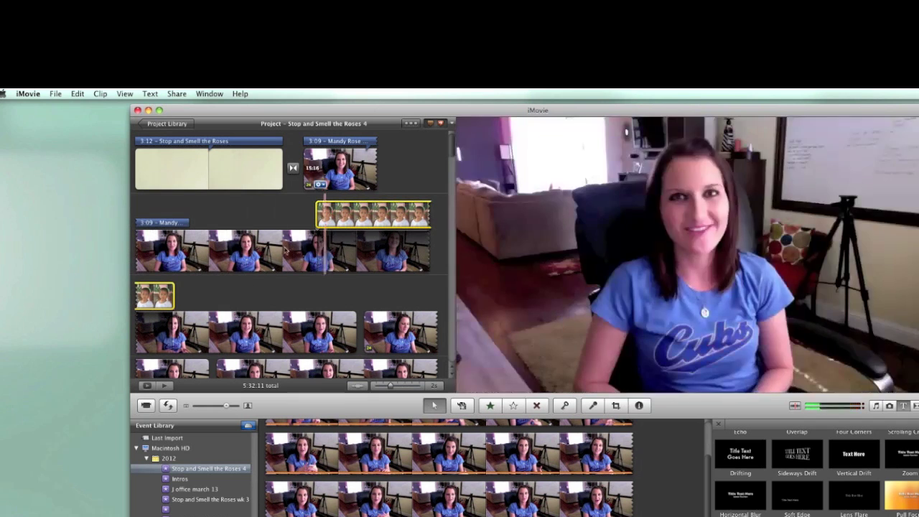
- Play back the project, then shorten the Jed cutaway by trimming its right edge
{"action": "key", "text": "space"}
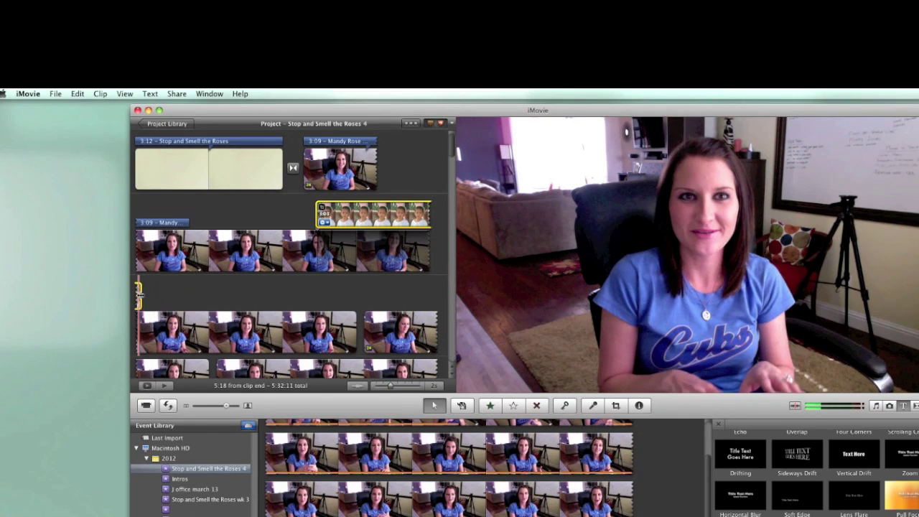
{"action": "left_click_drag", "start_coordinate": [169, 296], "coordinate": [191, 296]}
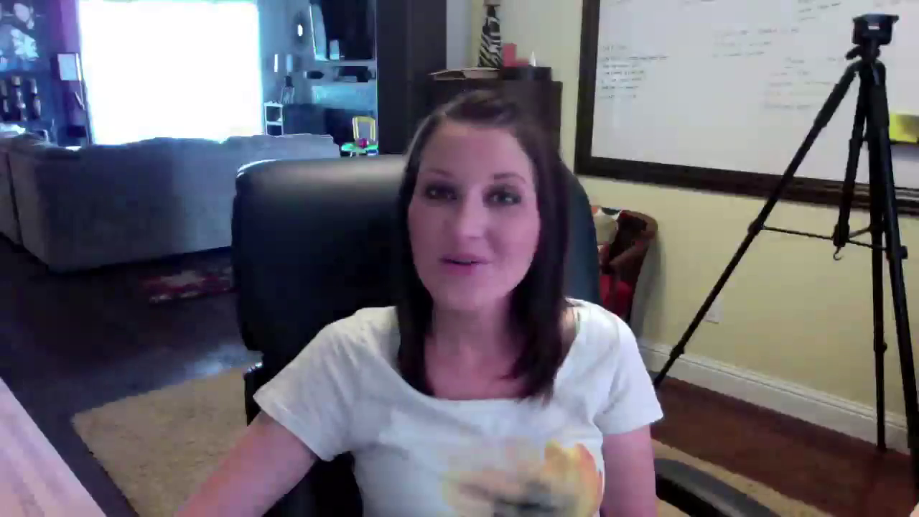